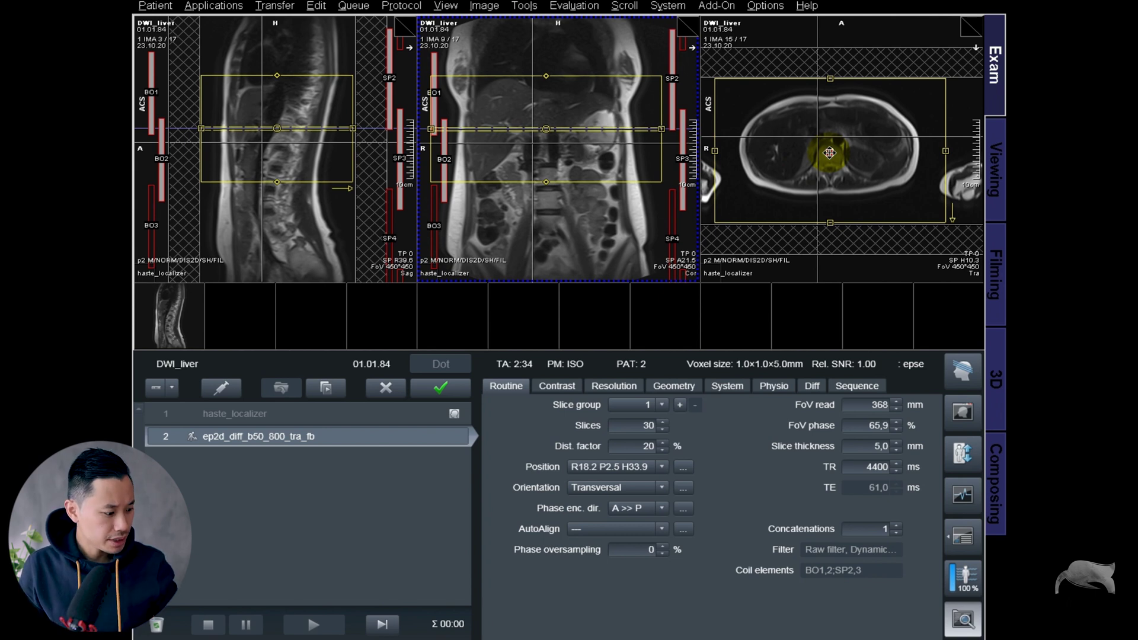
Step: Shift the transversal slice group anteriorly and move both saturation bands to the front and back edges of the abdomen
left_click_drag(829, 153, 830, 146)
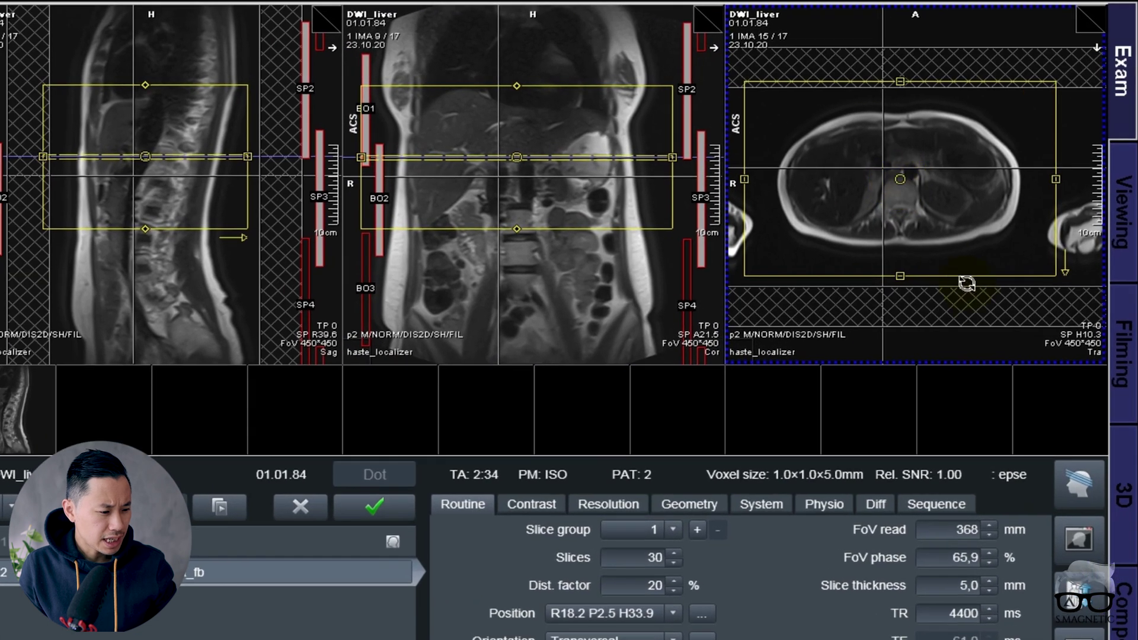
left_click_drag(970, 321, 962, 269)
left_click_drag(960, 69, 955, 98)
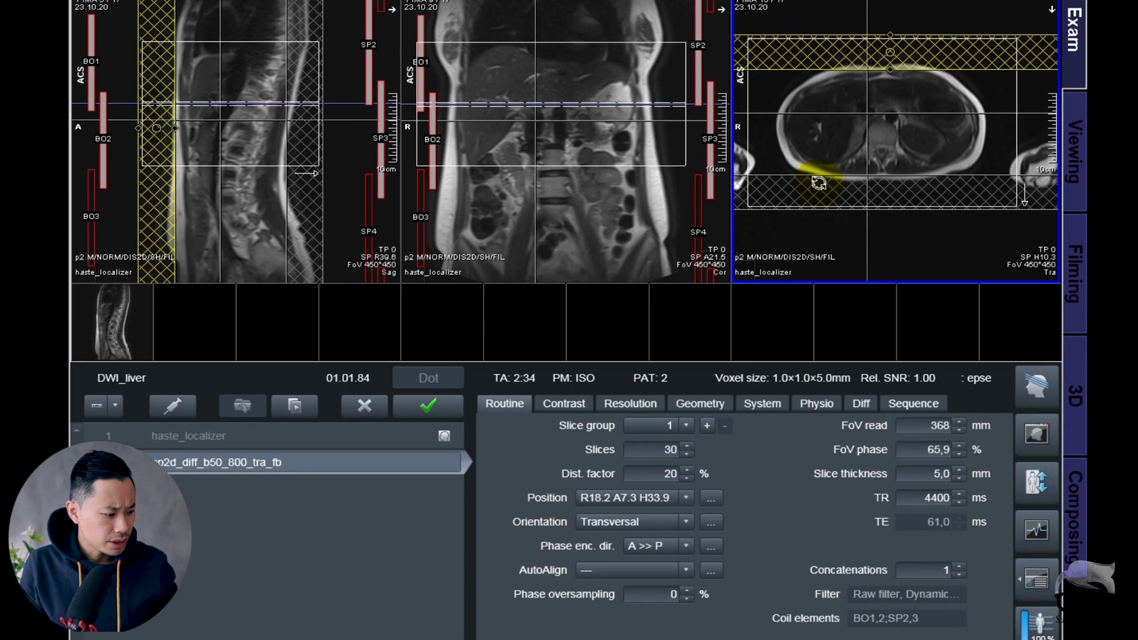
Step: Set the reference scan mode in the iPAT parameters of the diffusion protocol to GRE/separate
left_click(614, 407)
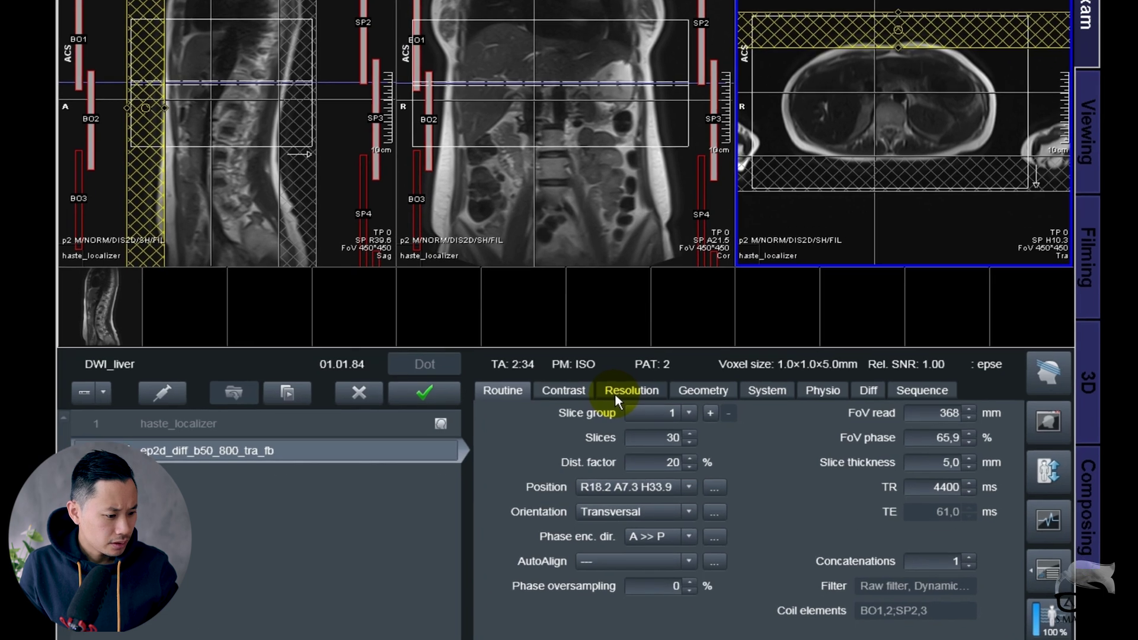
left_click(616, 407)
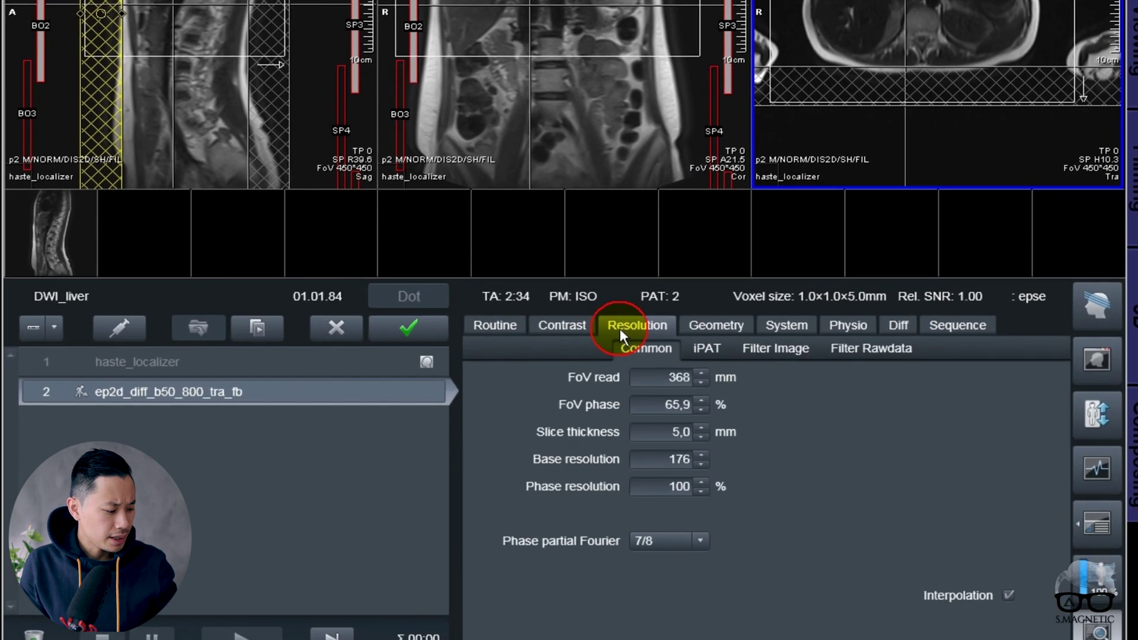
left_click(706, 320)
left_click(951, 380)
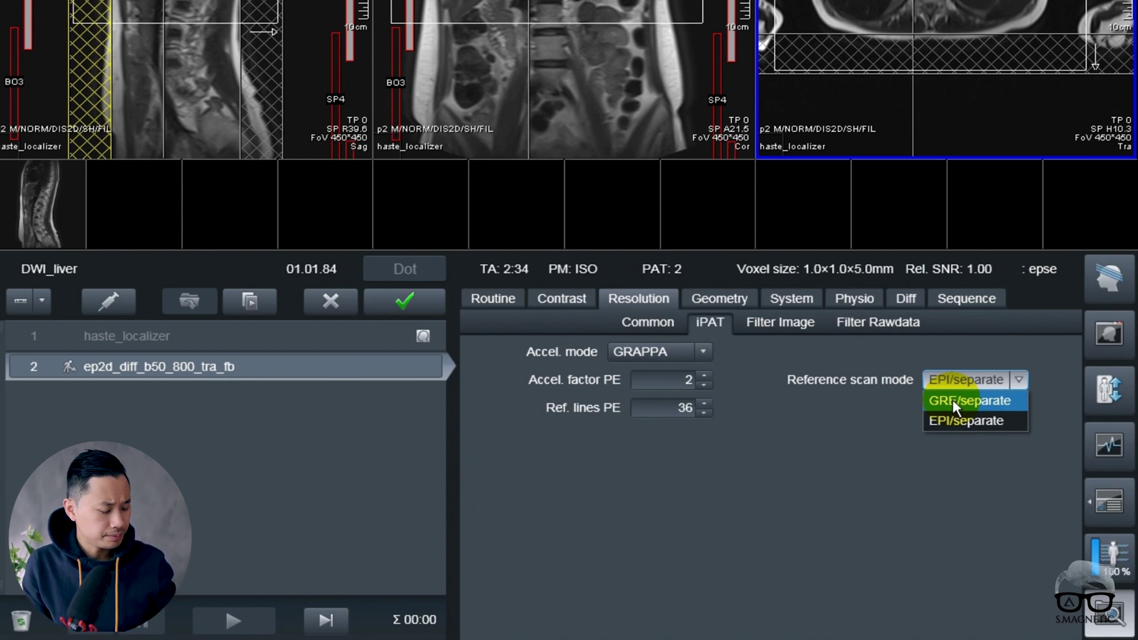
left_click(951, 401)
Step: Reduce the FoV phase of the diffusion protocol to 54.5%
left_click(492, 298)
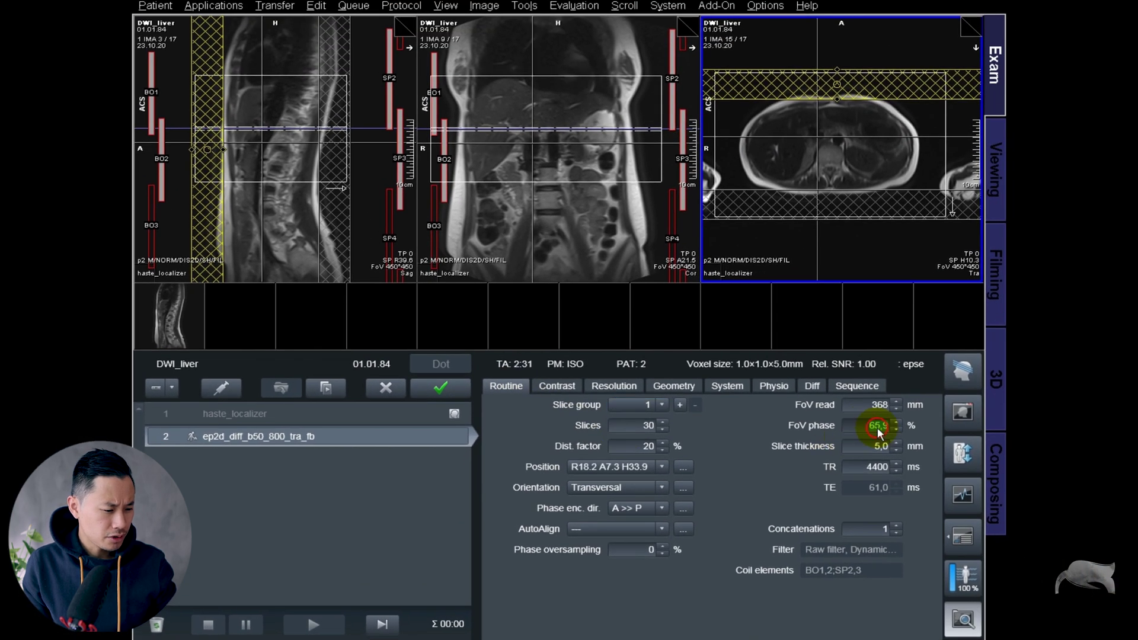
left_click(925, 398)
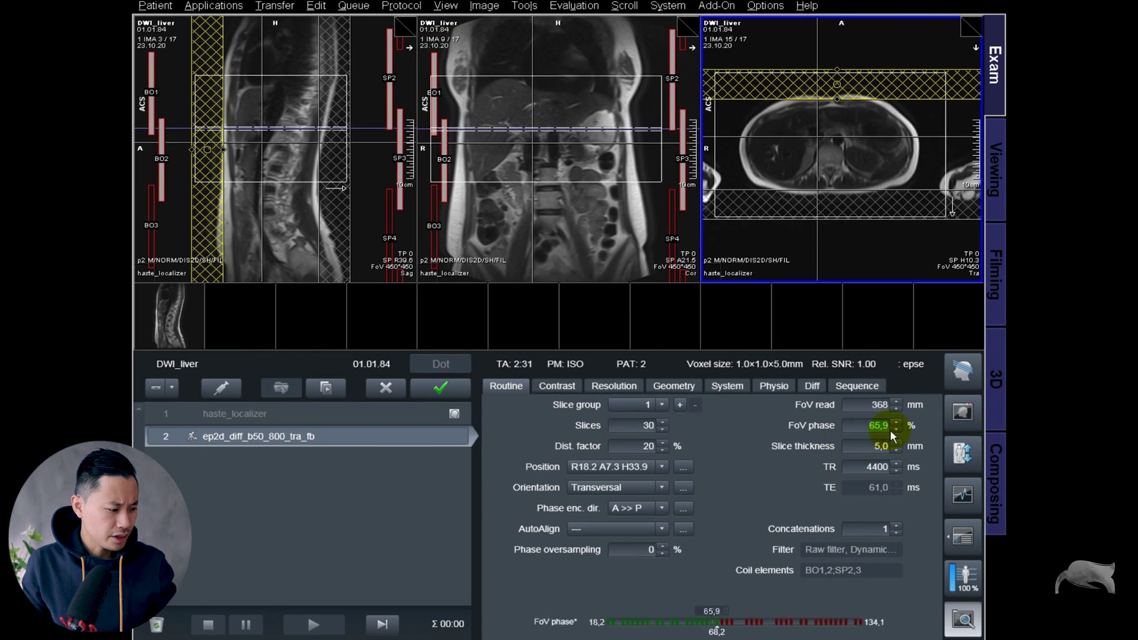
left_click(894, 431)
Step: Set the TE to 60 ms and lower the TR to 4200 ms
left_click(866, 449)
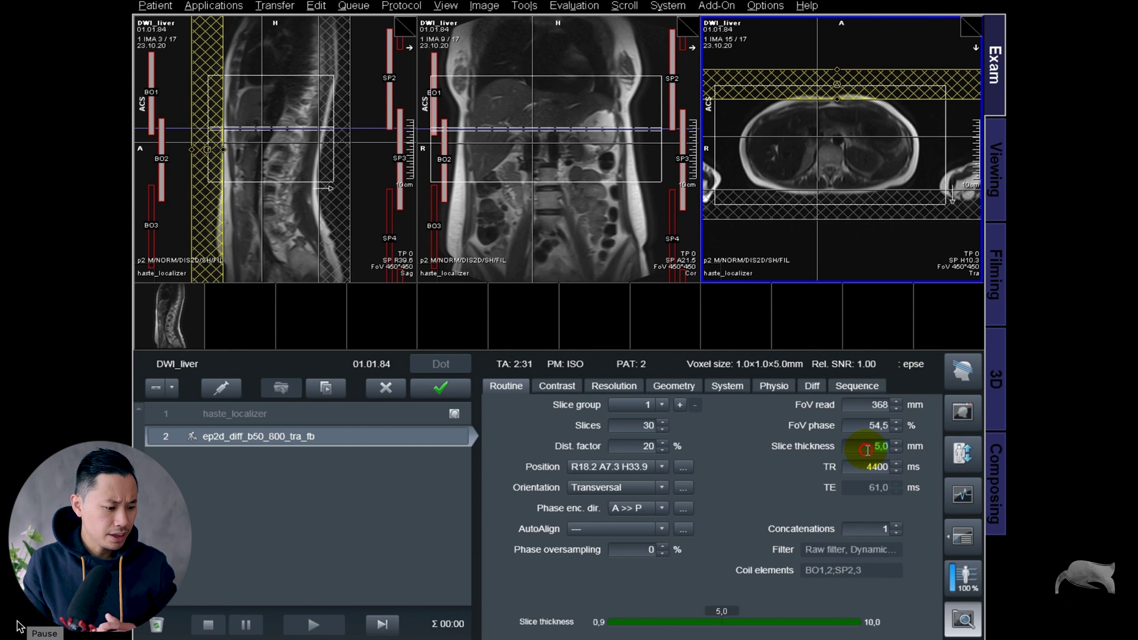
left_click(871, 487)
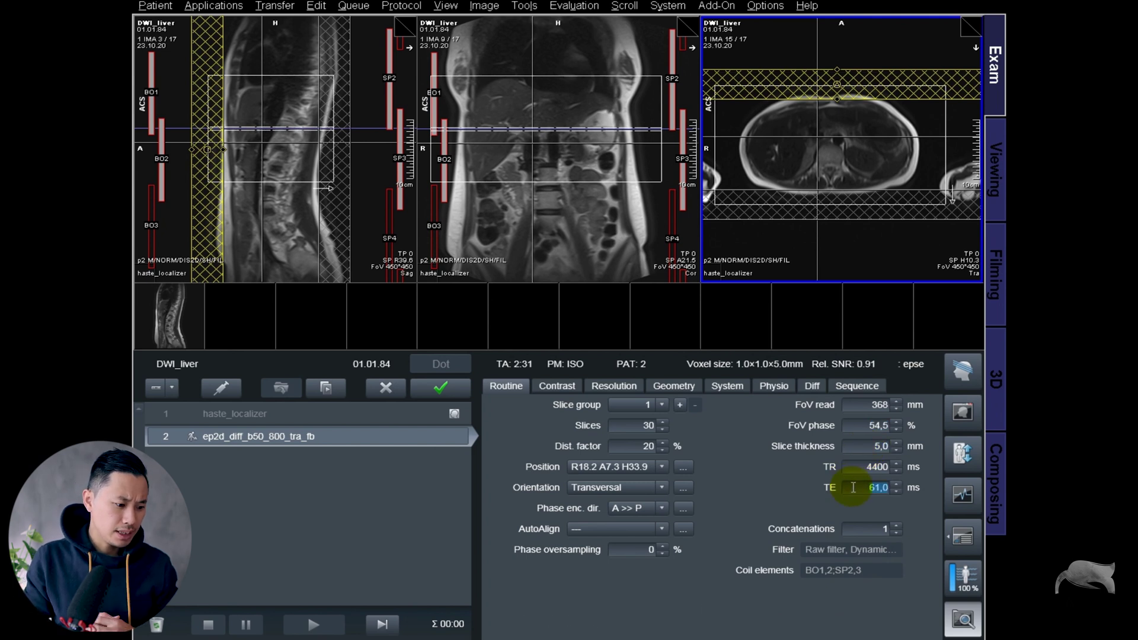
left_click(895, 492)
left_click(864, 470)
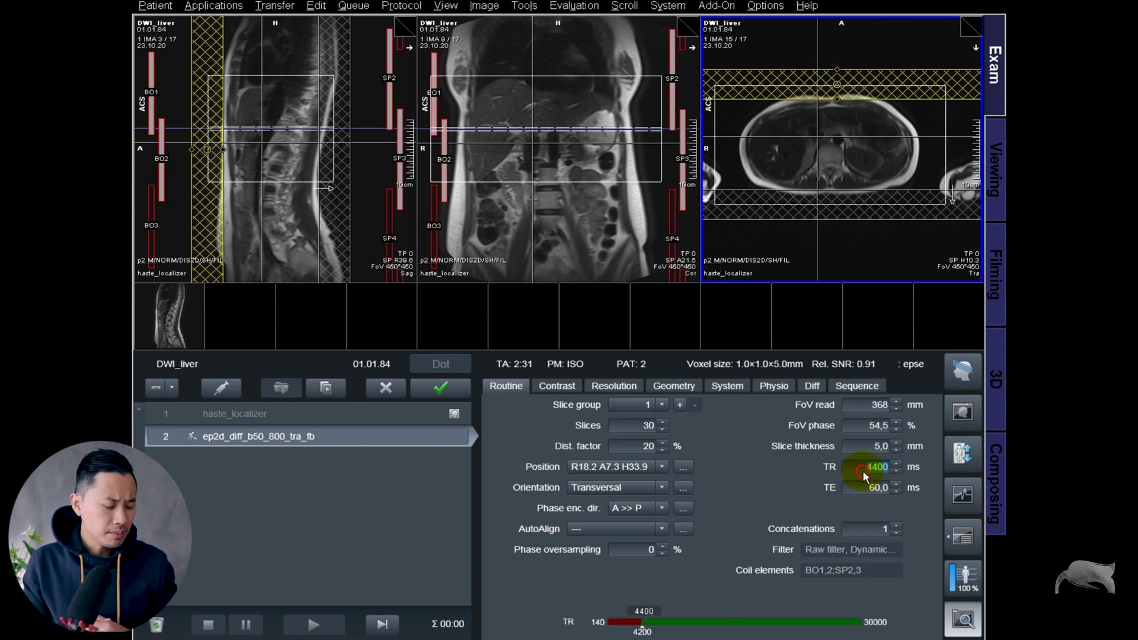
left_click(642, 630)
left_click(859, 486)
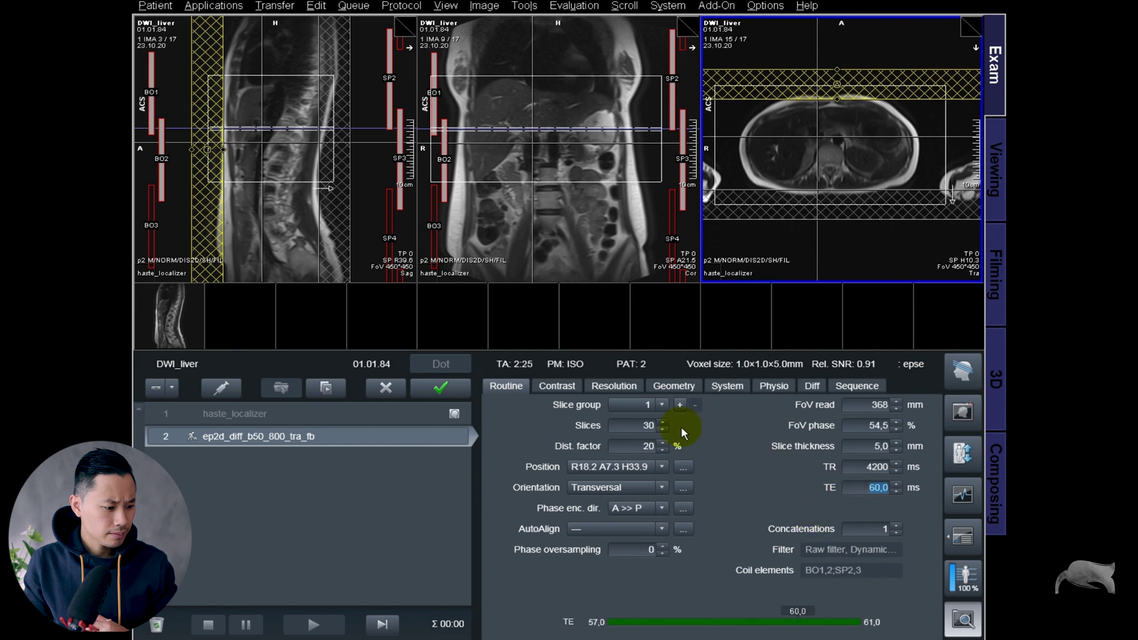
Step: Rename the diffusion protocol as ep2d_diff_b50_800_tra_fb_GRE and apply it to start the measurement
left_click(599, 385)
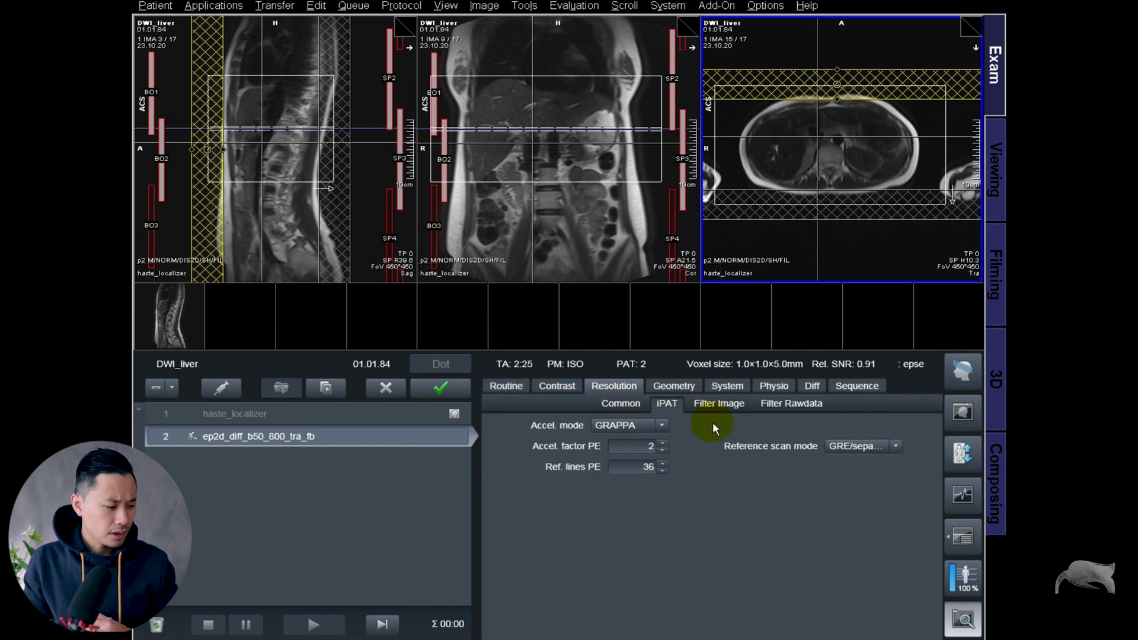
left_click(299, 436)
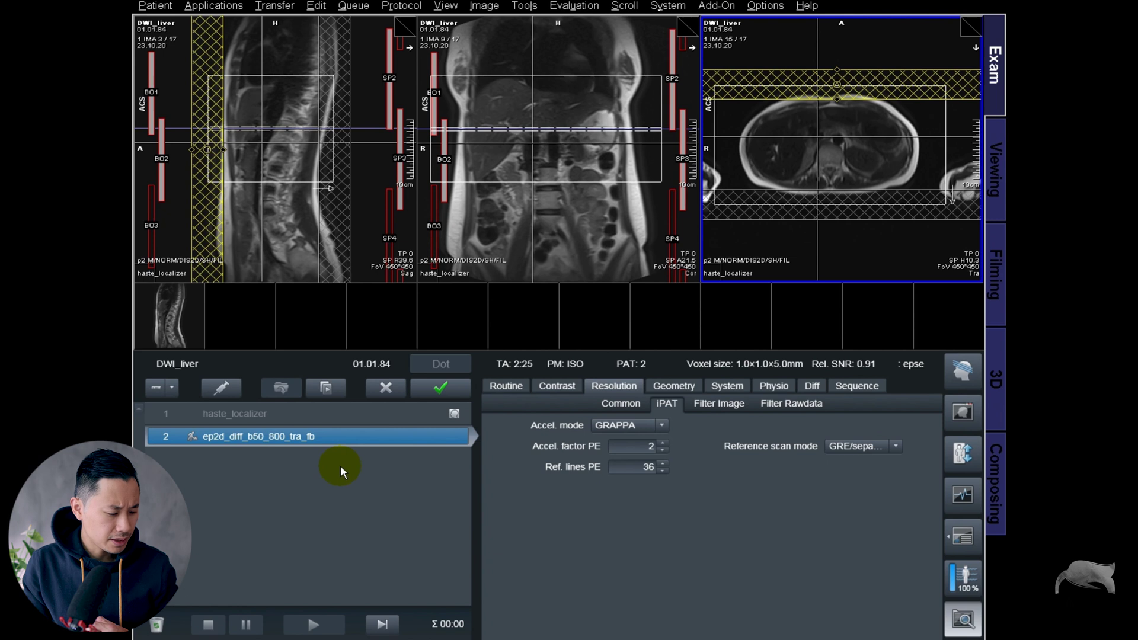
type("_GRE")
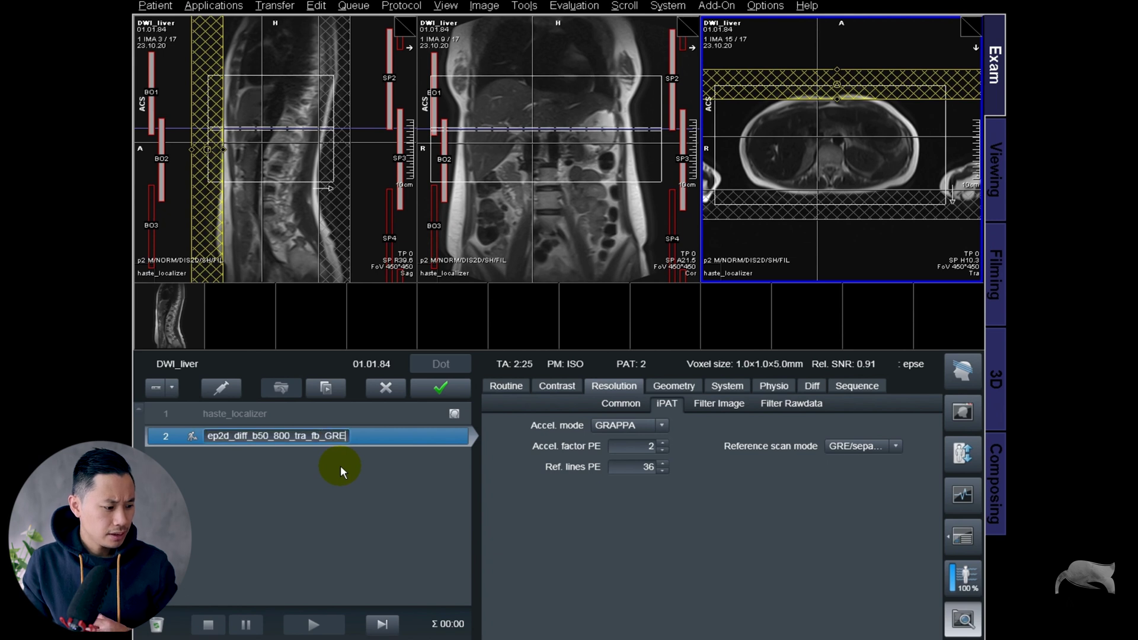
key("Return")
left_click(440, 389)
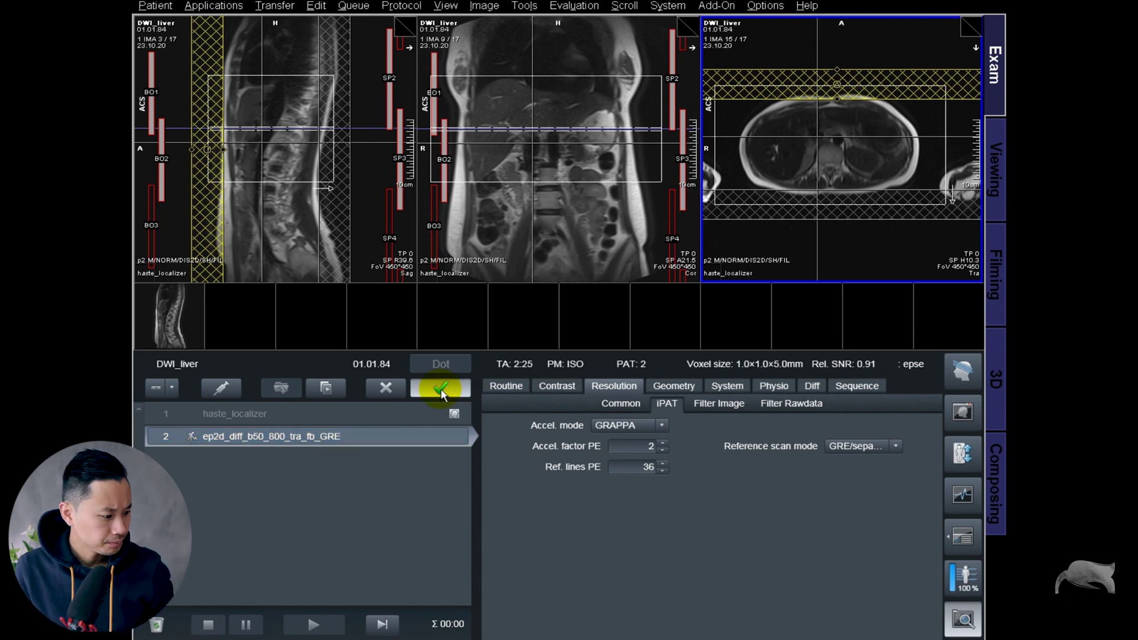
Step: Duplicate the GRE diffusion protocol below itself in the queue and open the copy's iPAT resolution parameters
left_click_drag(357, 439, 357, 469)
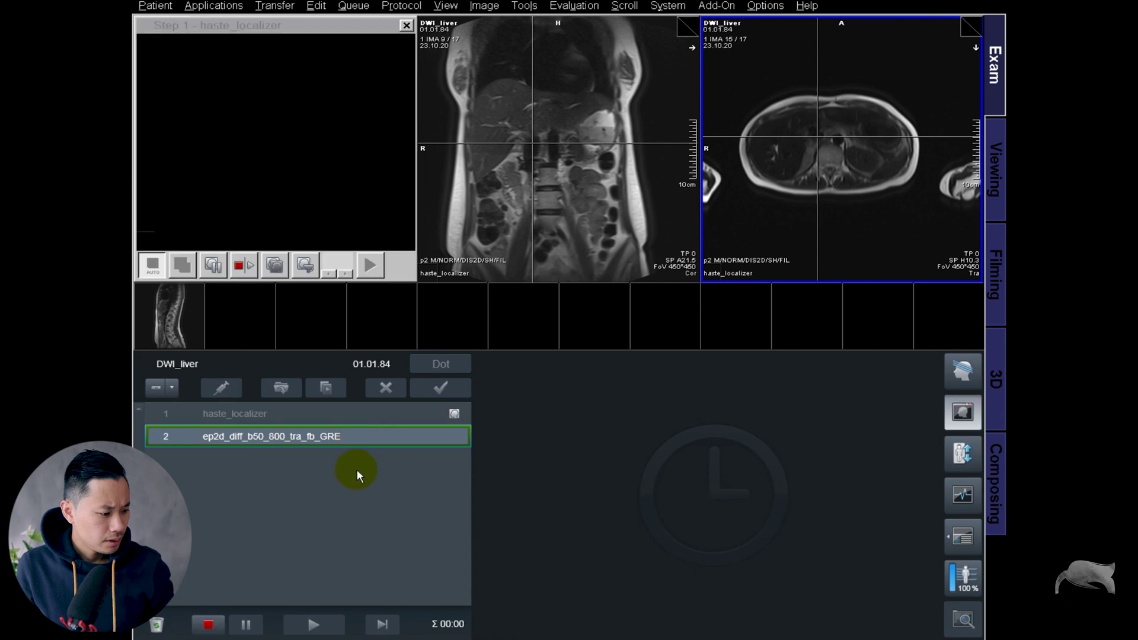
left_click(357, 458)
double_click(358, 457)
left_click(560, 386)
left_click(614, 386)
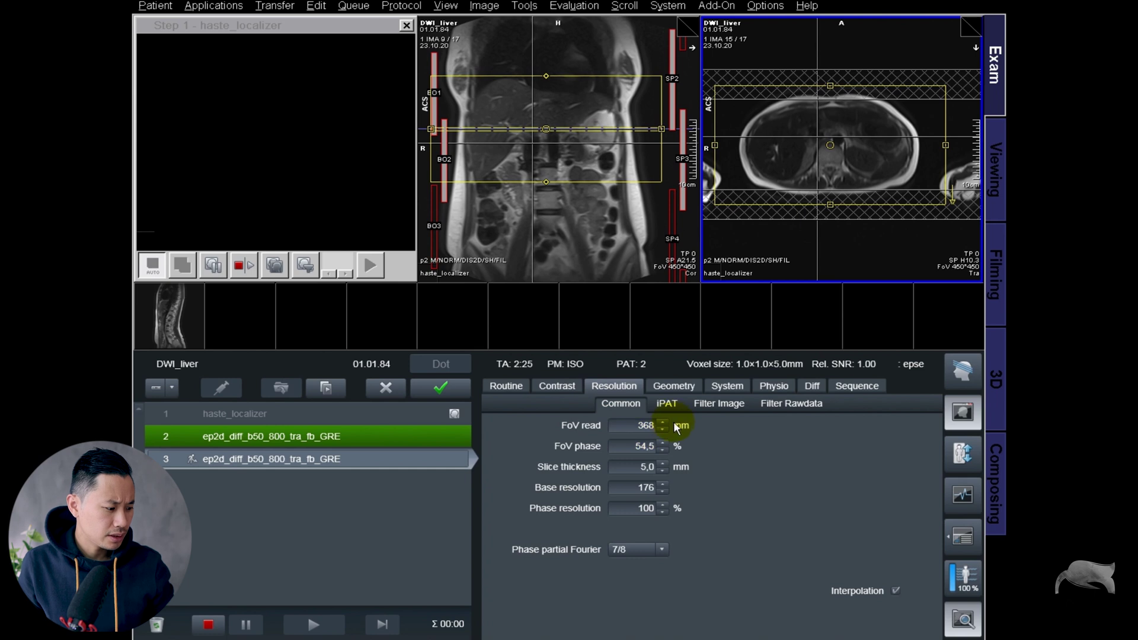
left_click(709, 403)
left_click(667, 403)
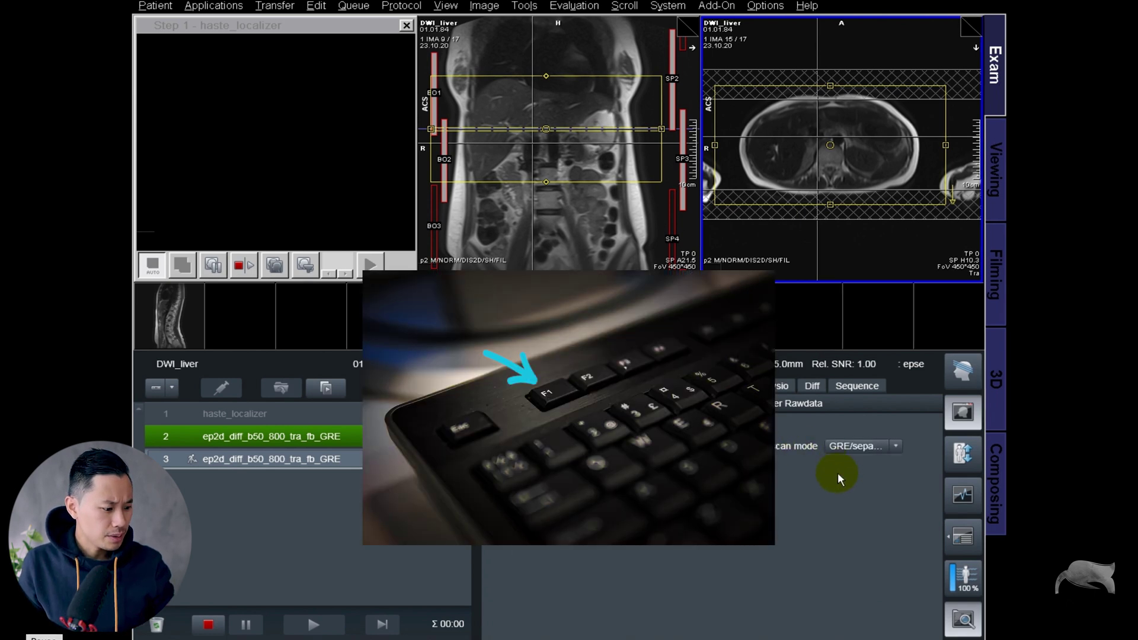
Step: Search the online help for "gre sep", narrow it to Separate-GRE and open the Reference Scan Mode topic
key("F1")
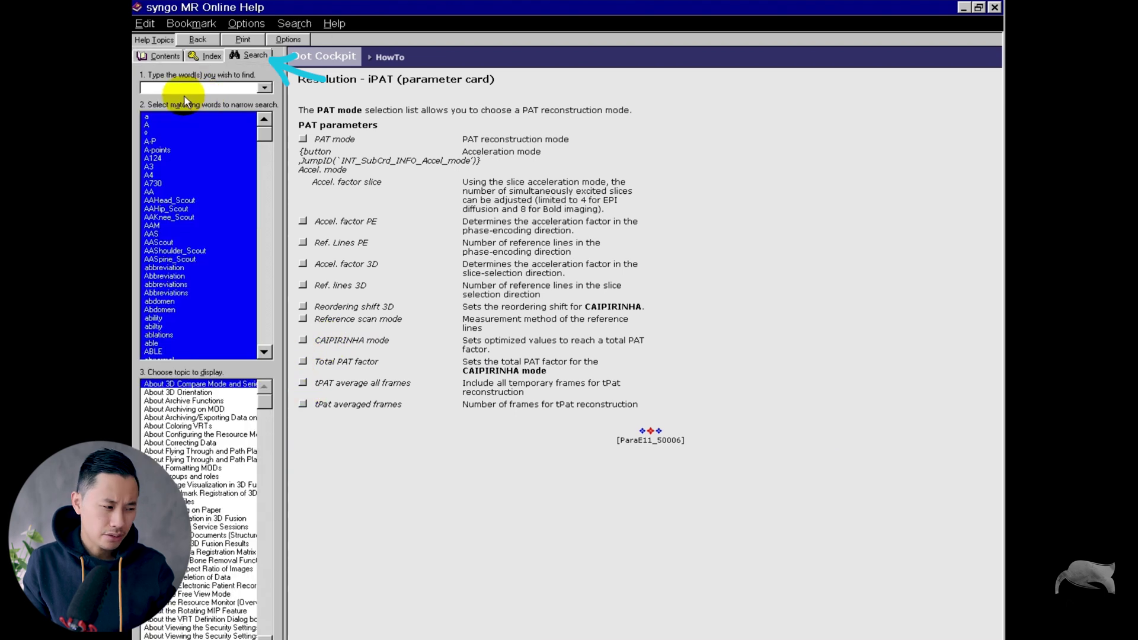
type("gre")
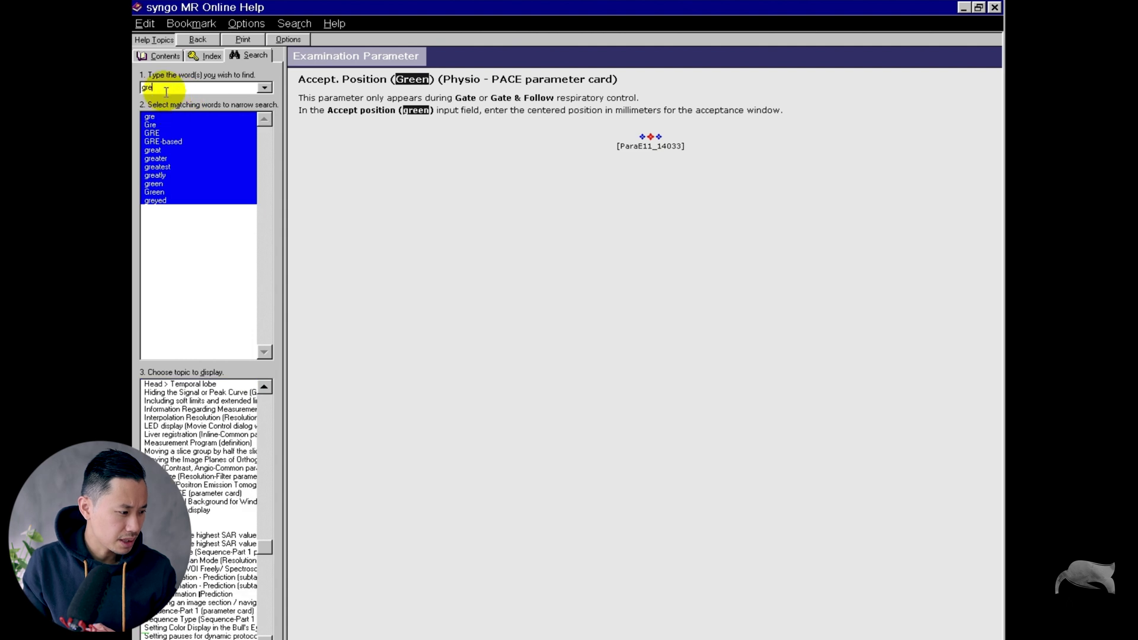
type(" sep")
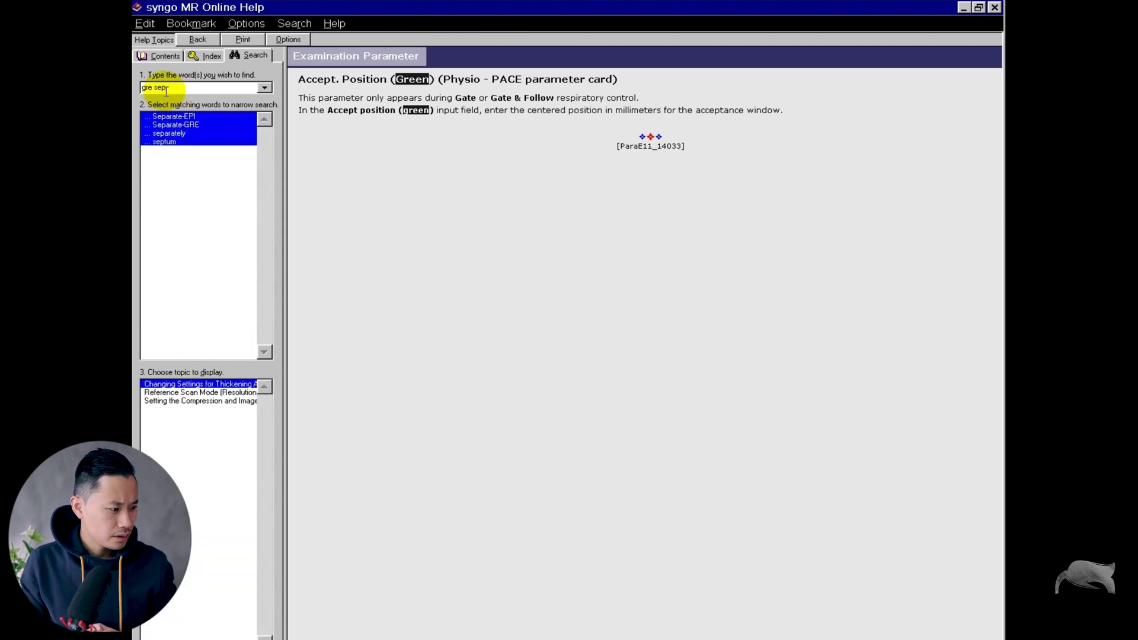
left_click(178, 124)
double_click(209, 384)
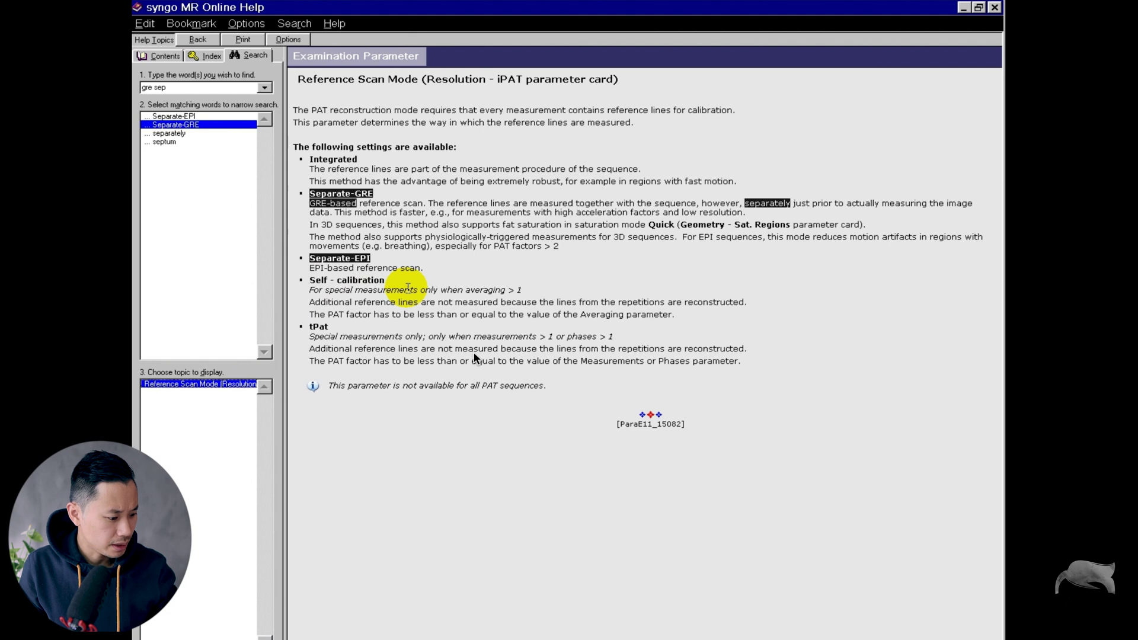
Step: Return to the exam and set the copied protocol's reference scan mode to EPI/separate
mouse_move(422, 639)
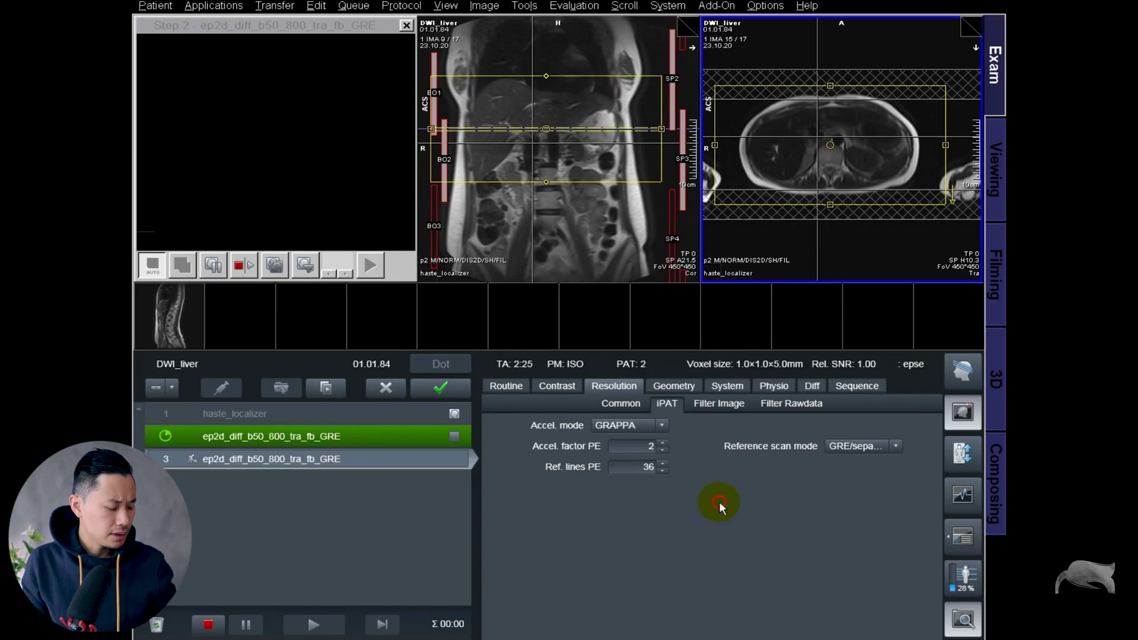
left_click(849, 448)
left_click(859, 467)
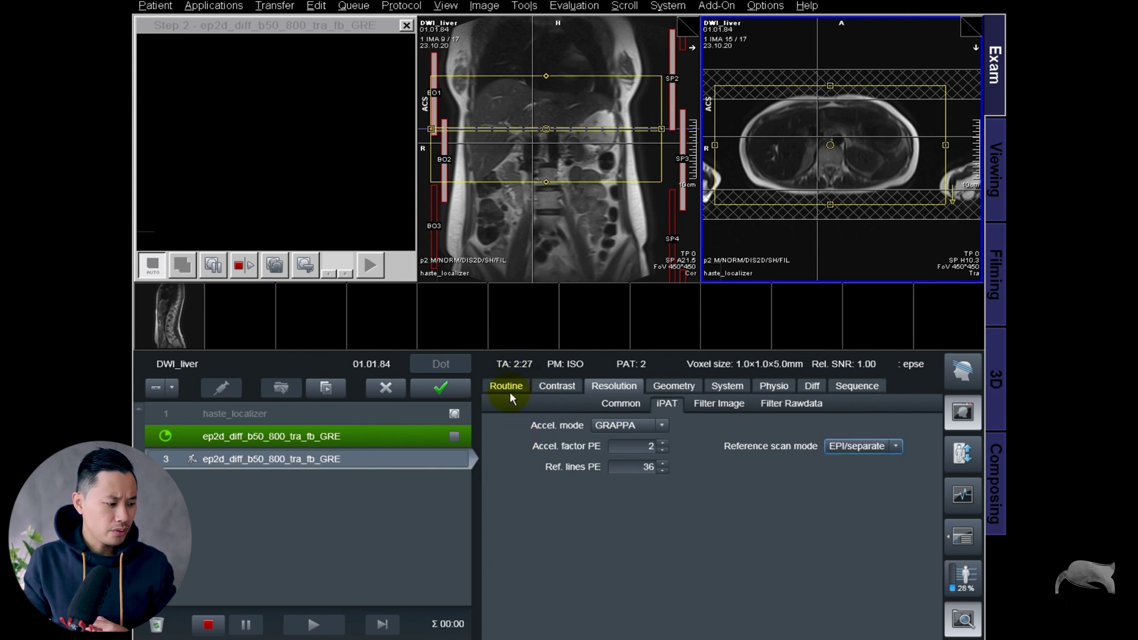
Step: Rename the copied protocol as ep2d_diff_b50_800_tra_fb_EPI and apply it for measurement
left_click(335, 457)
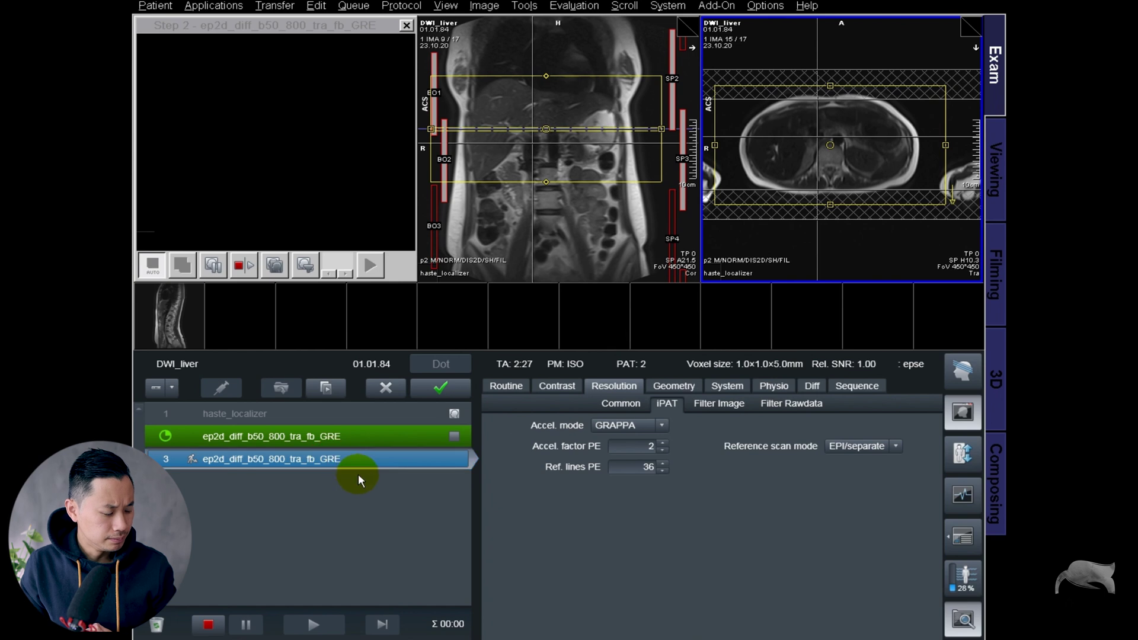
key("End")
key("BackSpace")
type("EPI")
key("Return")
left_click(421, 390)
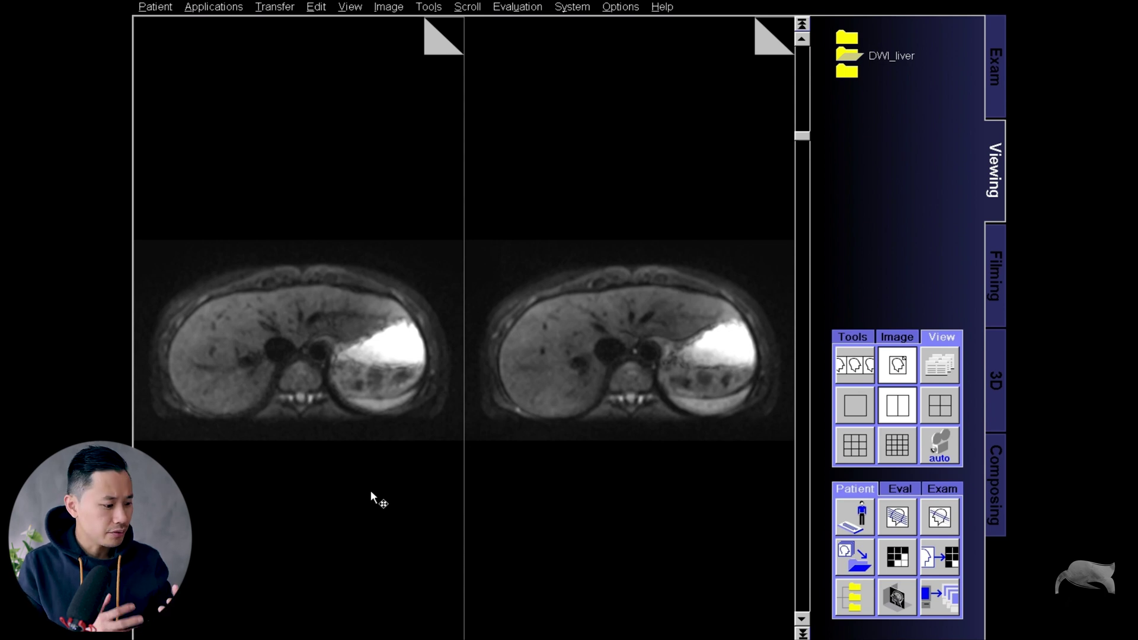
Step: Compare the GRE/separate and EPI/separate liver images side by side through the low b-value and b800 slices
scroll(372, 493, "down", 2)
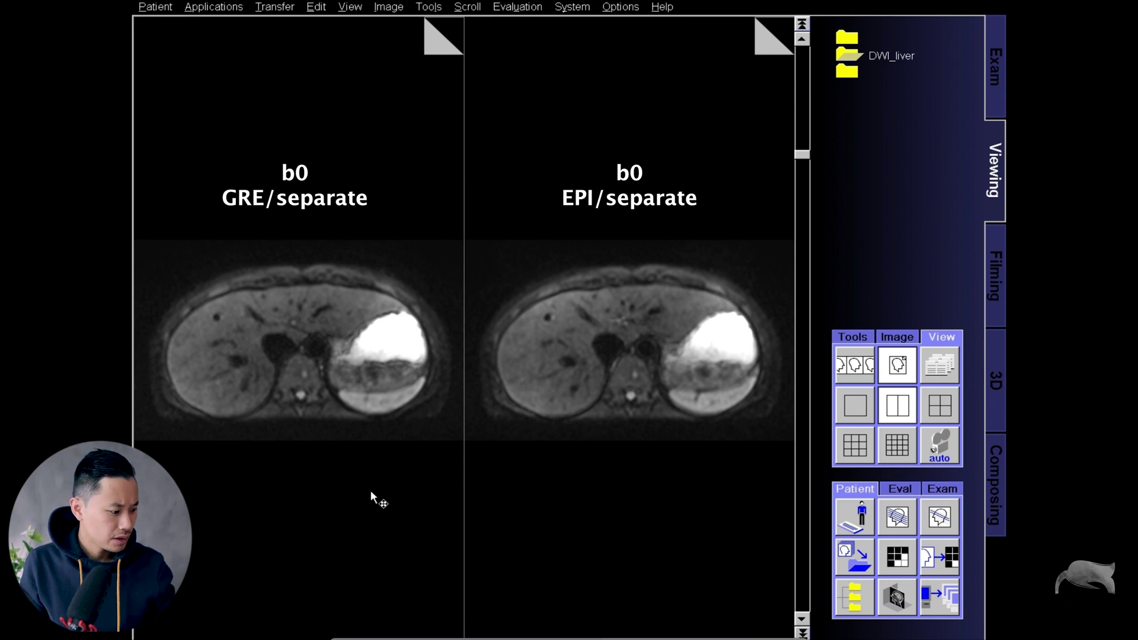
scroll(370, 490, "down", 3)
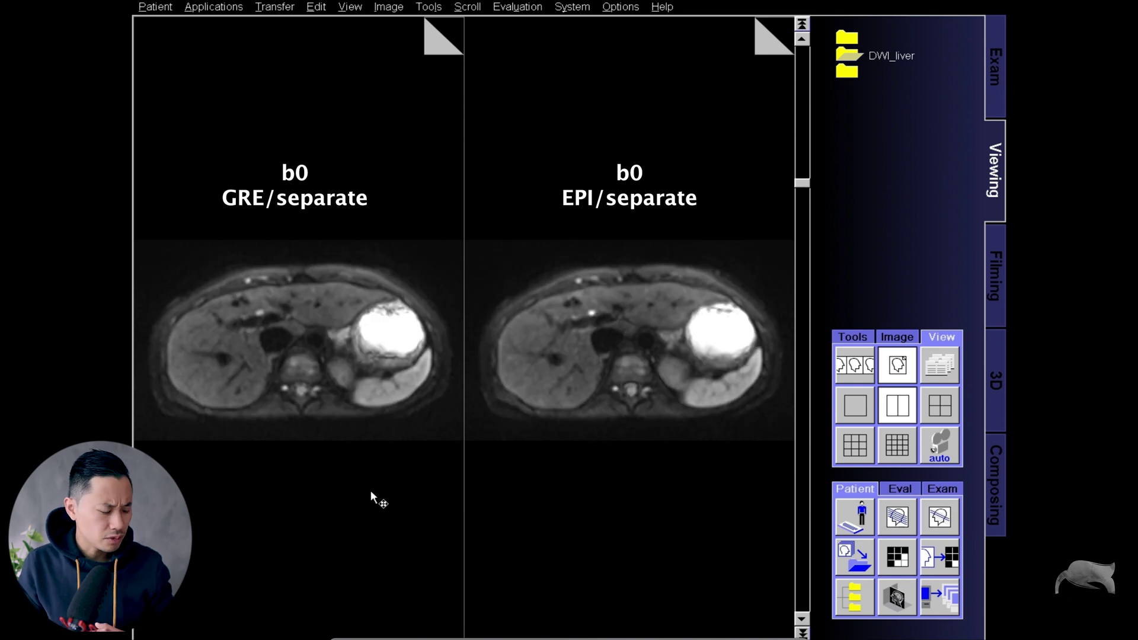
scroll(374, 440, "up", 5)
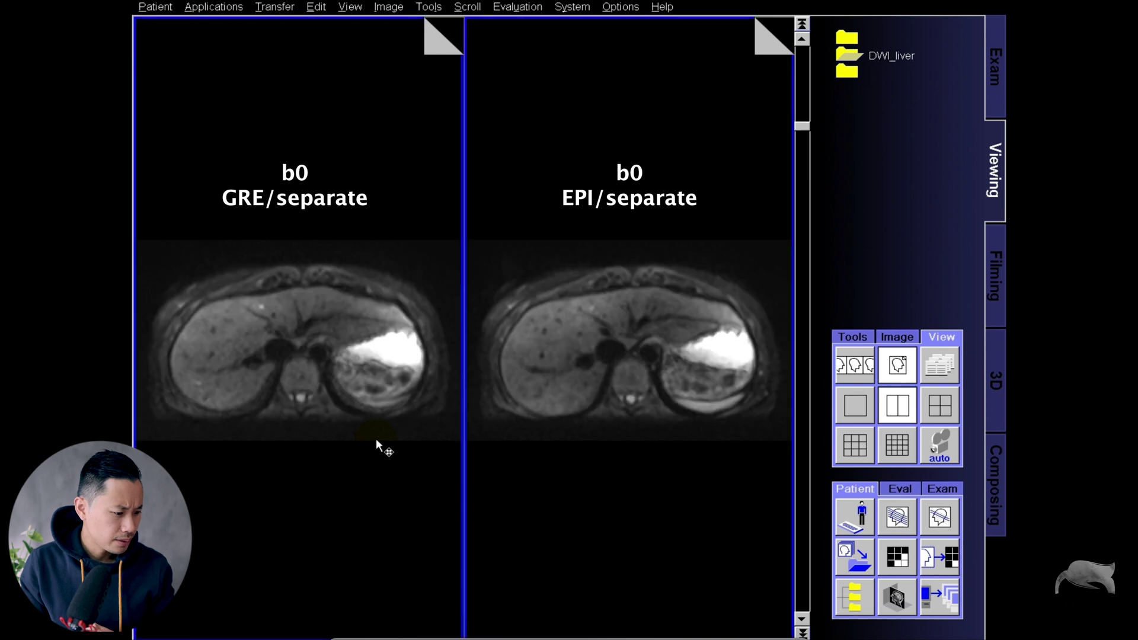
scroll(376, 438, "down", 1)
scroll(375, 439, "down", 15)
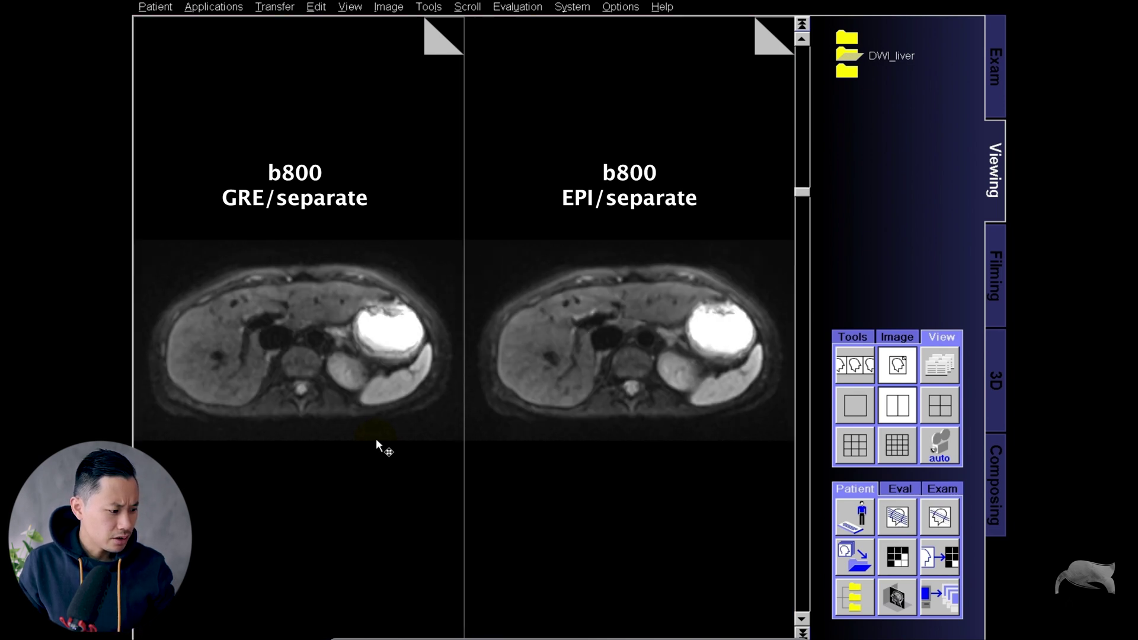
scroll(375, 445, "down", 2)
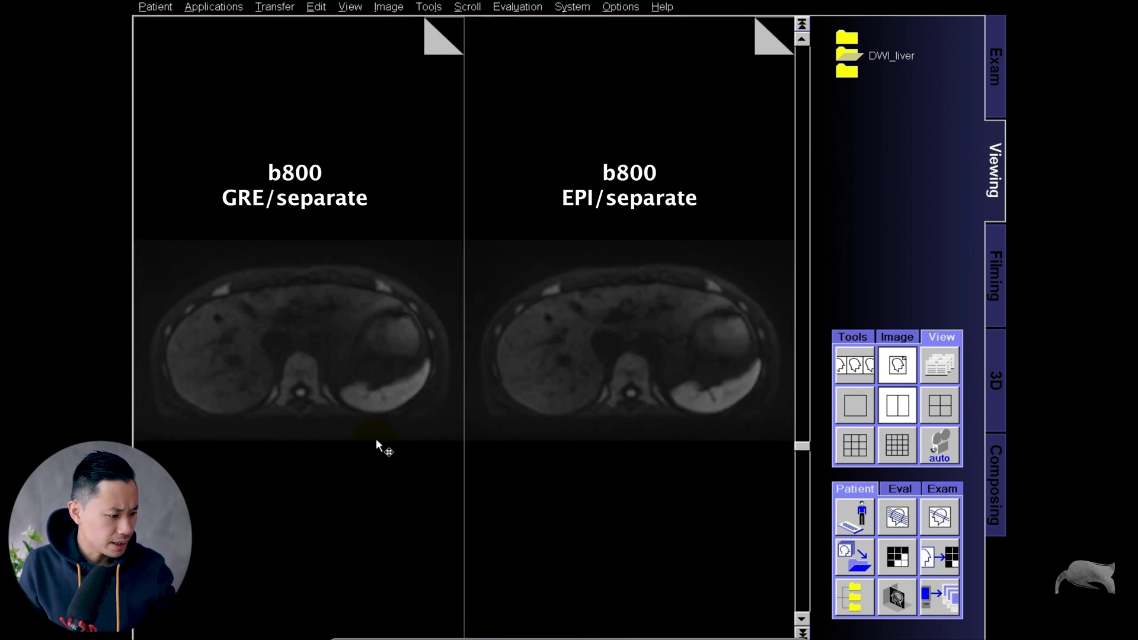
Step: Select both b800 images and adjust their windowing together to brighten the liver
left_click(375, 415)
left_click(510, 410, "ctrl")
right_click(509, 410)
left_click_drag(541, 421, 514, 482)
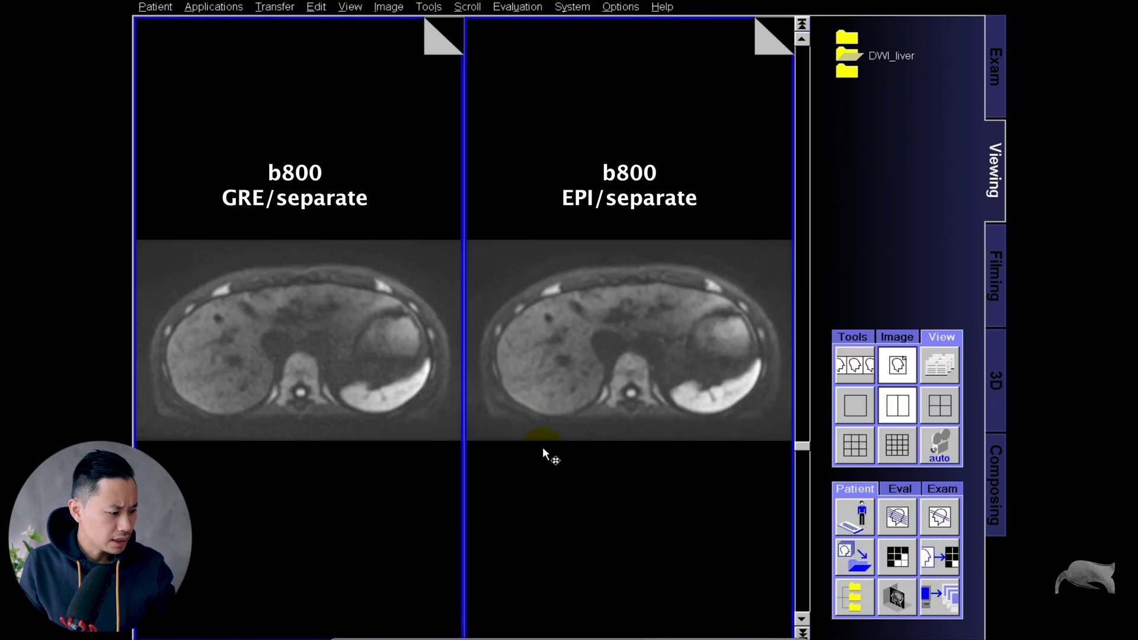
left_click(545, 435)
scroll(545, 446, "up", 2)
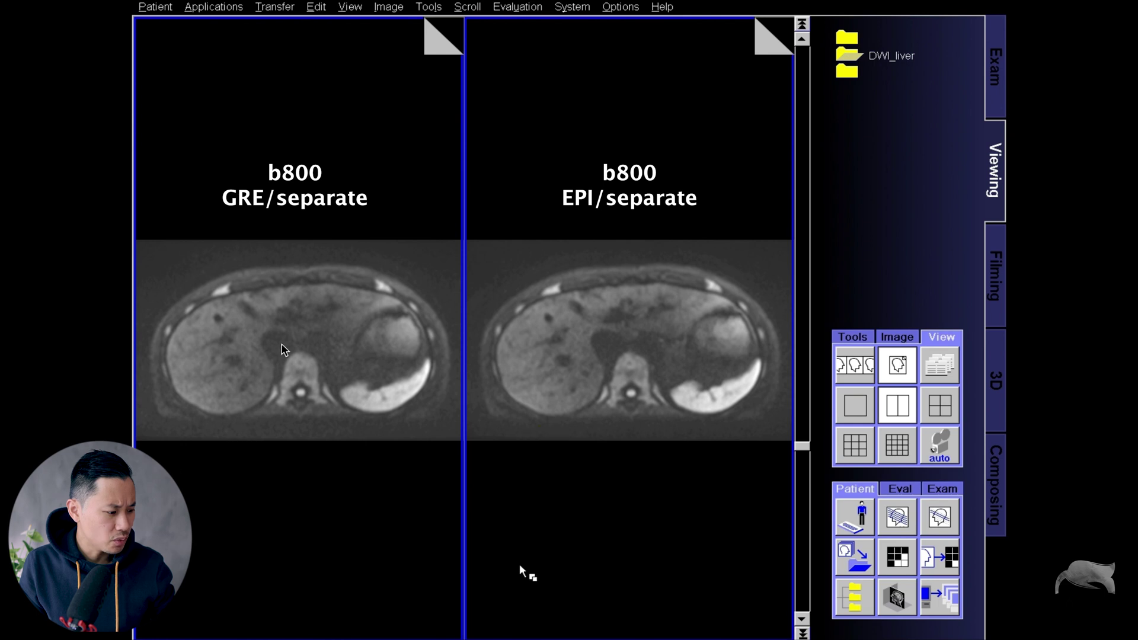
left_click_drag(525, 538, 537, 532)
left_click_drag(533, 532, 532, 528)
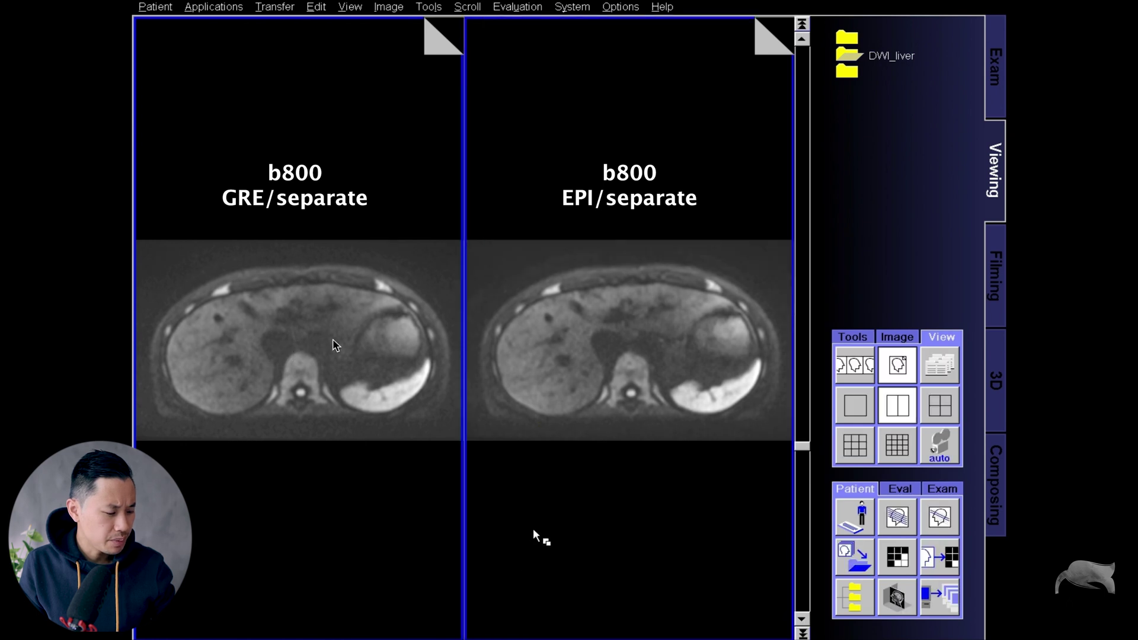
Step: Magnify both b800 images around the right side of the liver and compare them on a lower slice
left_click_drag(498, 610, 557, 367)
left_click_drag(560, 481, 686, 484)
left_click_drag(514, 614, 564, 399)
left_click_drag(588, 485, 580, 489)
left_click_drag(556, 618, 562, 577)
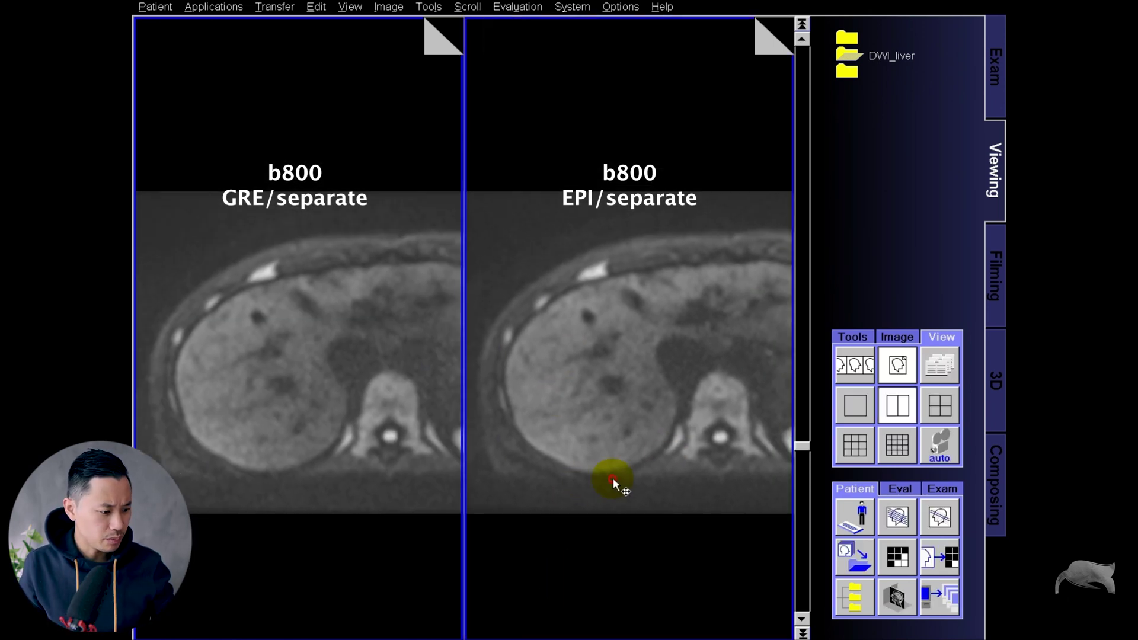
scroll(612, 478, "down", 4)
left_click_drag(606, 477, 609, 483)
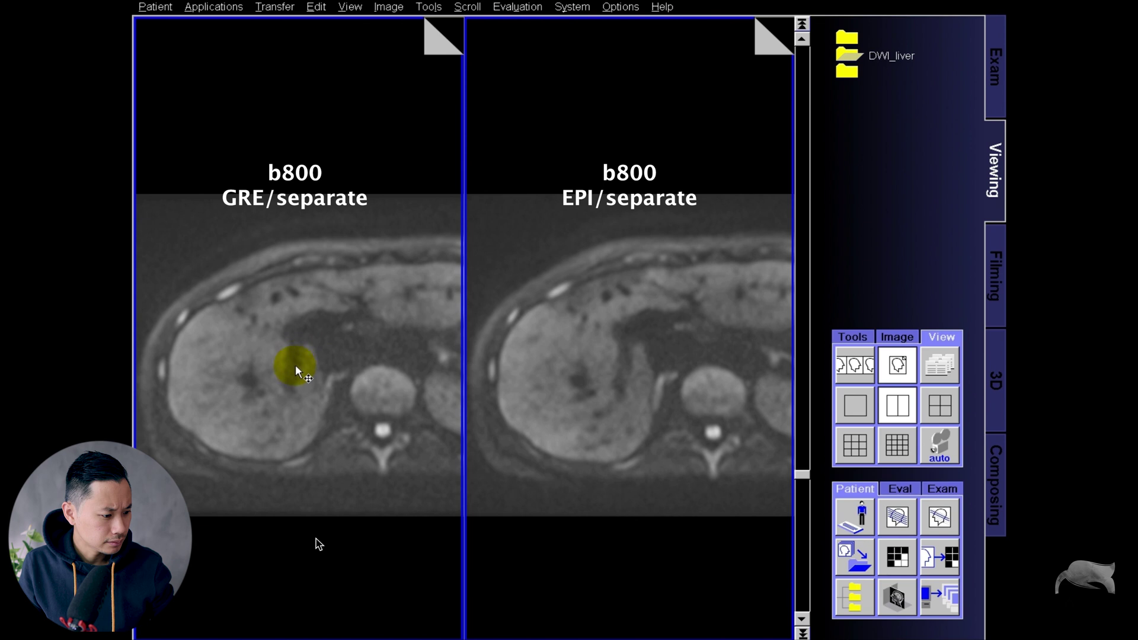
Step: Compare the liver in the magnified GRE/separate and EPI/separate b800 images on a higher slice
scroll(545, 444, "up", 8)
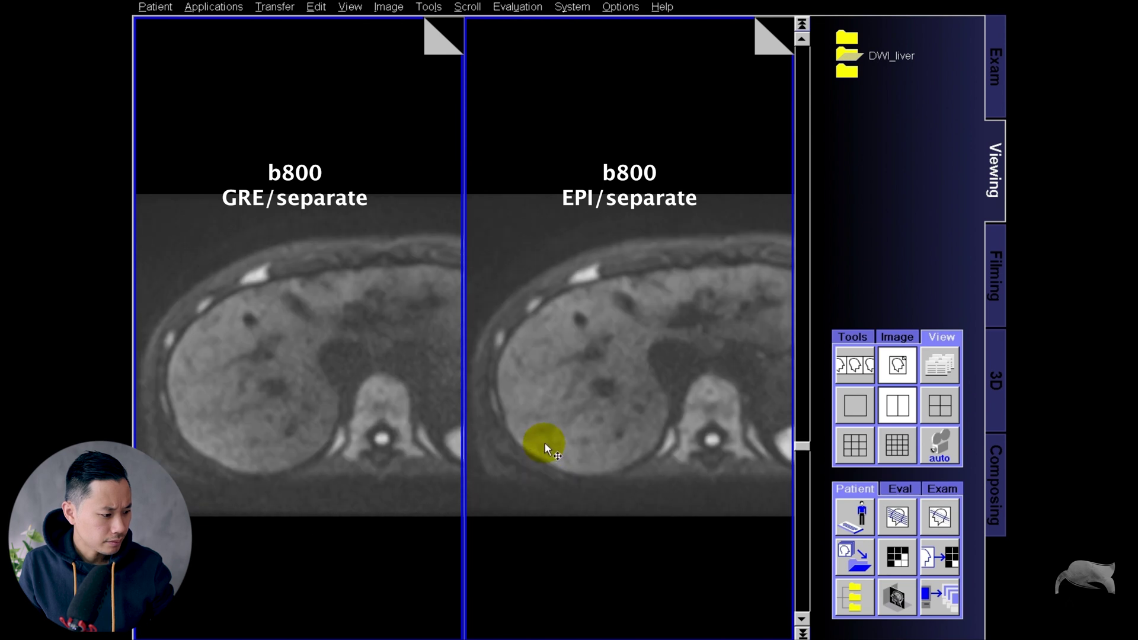
mouse_move(545, 442)
left_mouse_down()
mouse_move(589, 438)
mouse_move(656, 387)
mouse_move(658, 366)
mouse_move(634, 424)
left_mouse_up()
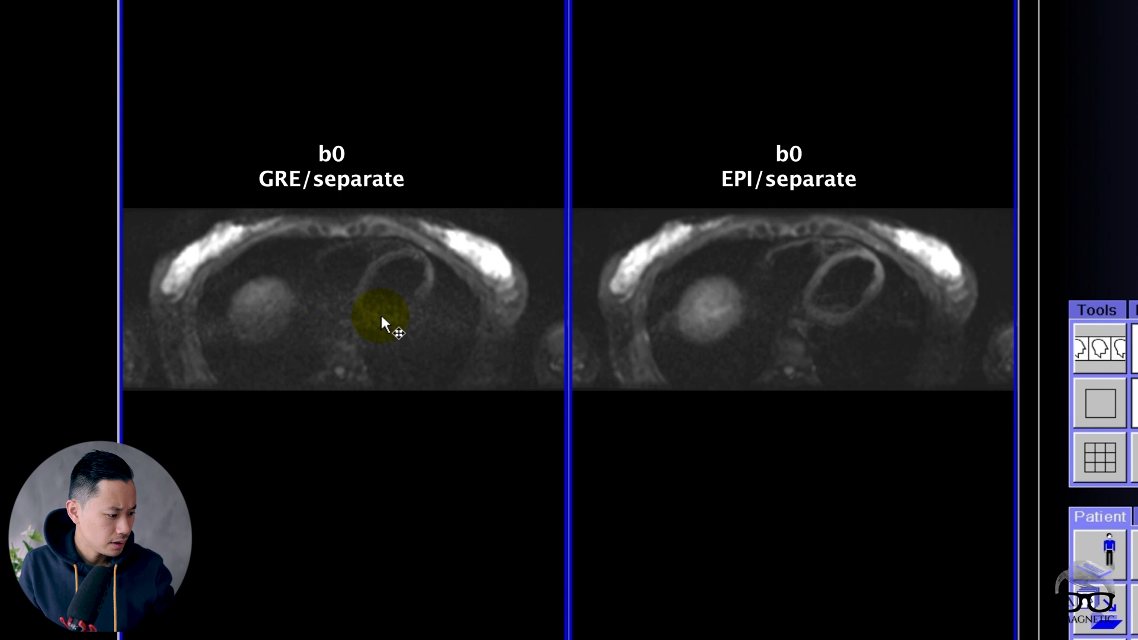
Step: Compare the GRE/separate and EPI/separate b0 images slice by slice from the liver dome down to the kidney level
scroll(466, 389, "down", 7)
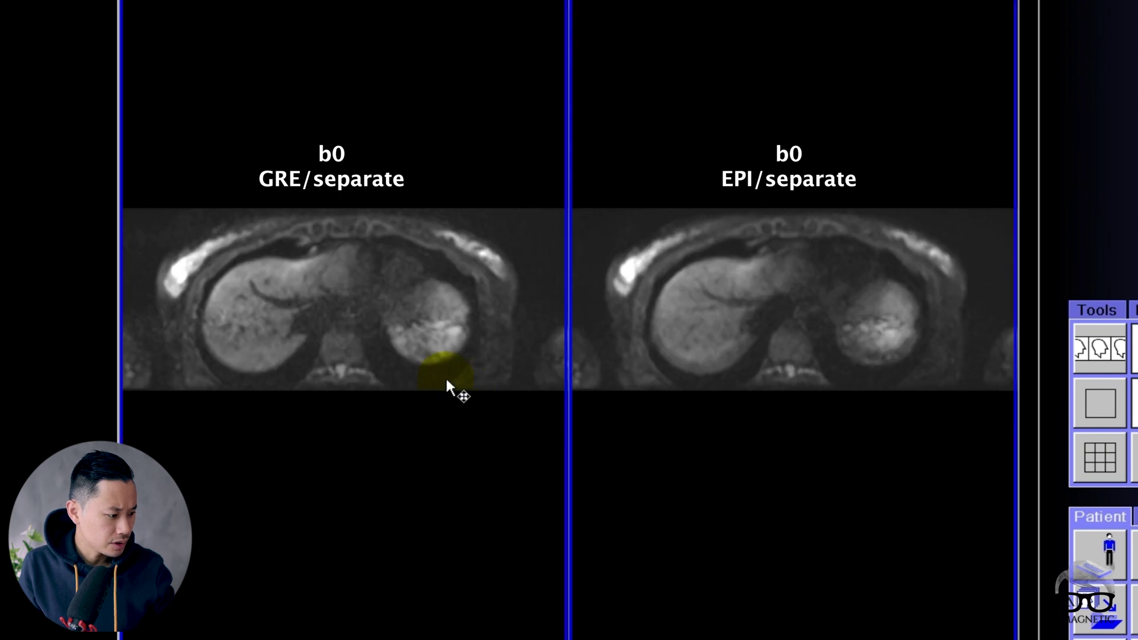
scroll(399, 359, "down", 8)
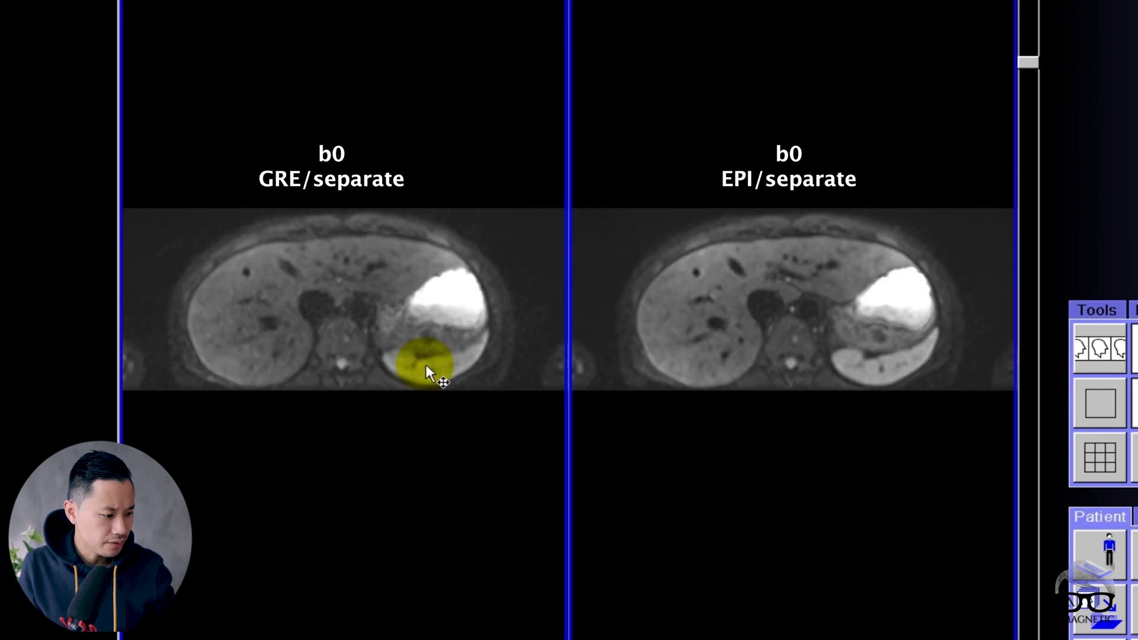
scroll(418, 357, "down", 4)
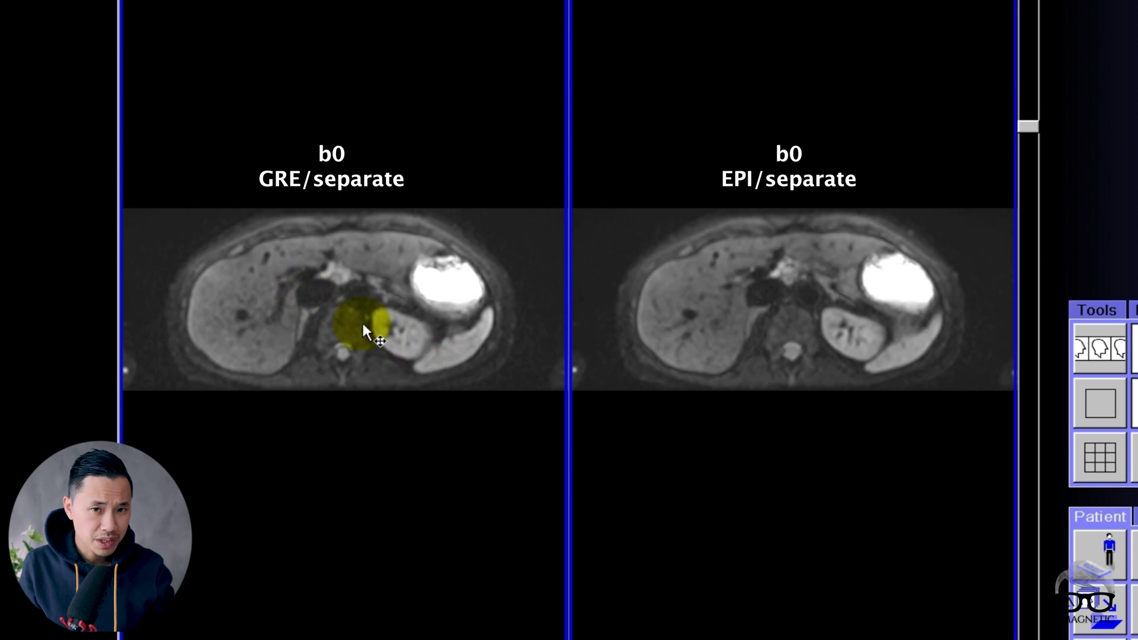
scroll(364, 326, "down", 15)
left_click_drag(401, 347, 344, 406)
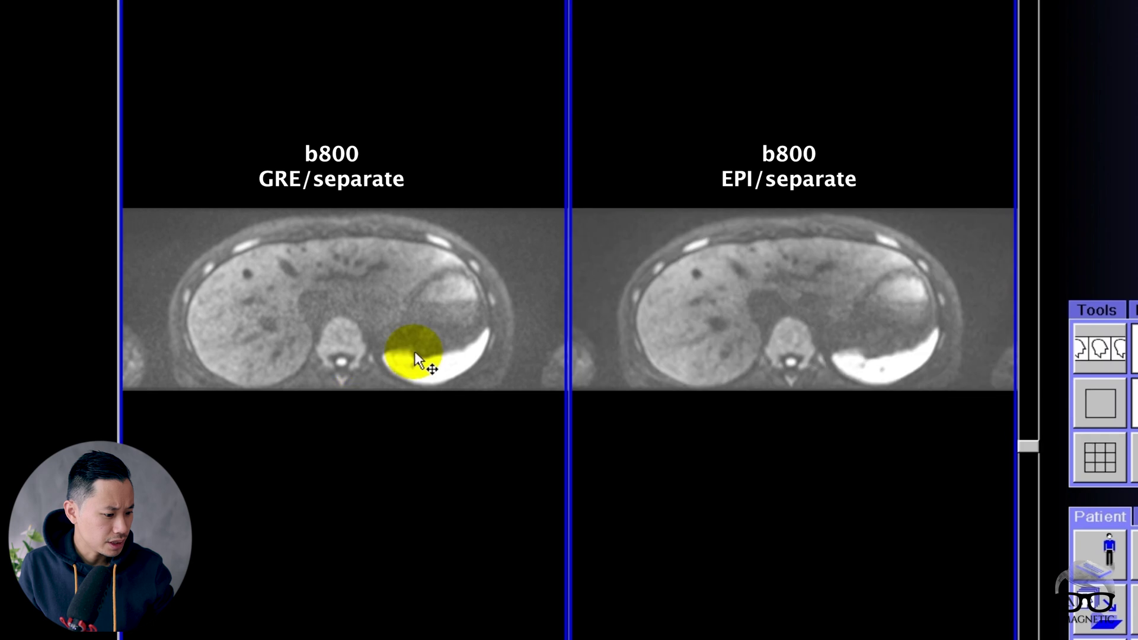
Step: Compare the GRE/separate and EPI/separate b800 images through the lower liver and kidney slices
scroll(427, 352, "down", 2)
scroll(438, 355, "down", 1)
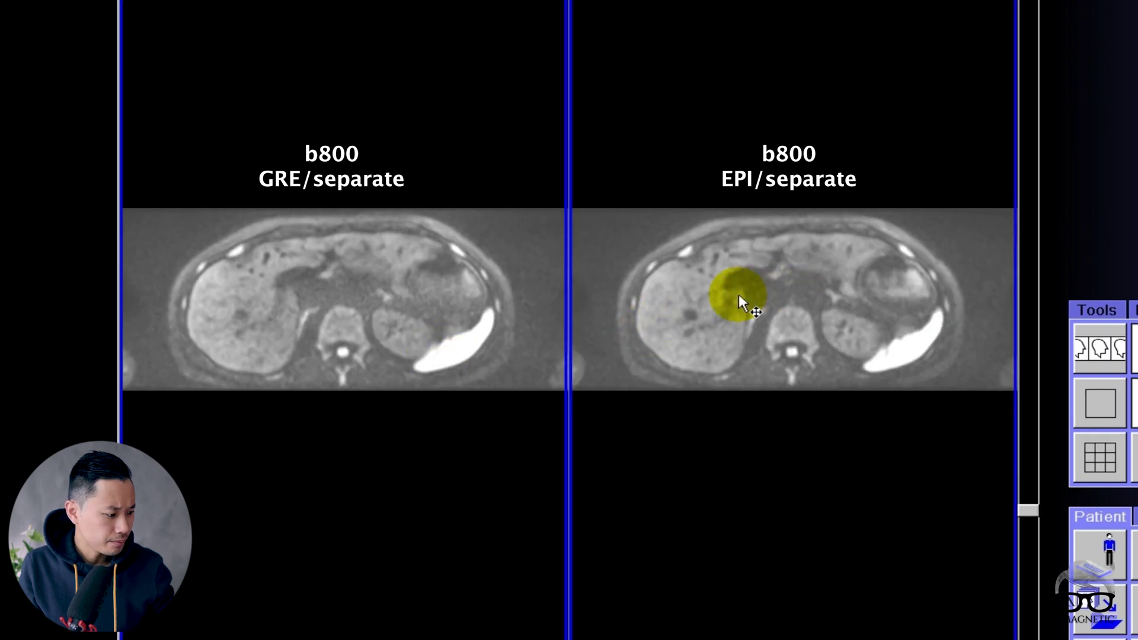
scroll(734, 320, "down", 1)
scroll(731, 345, "down", 1)
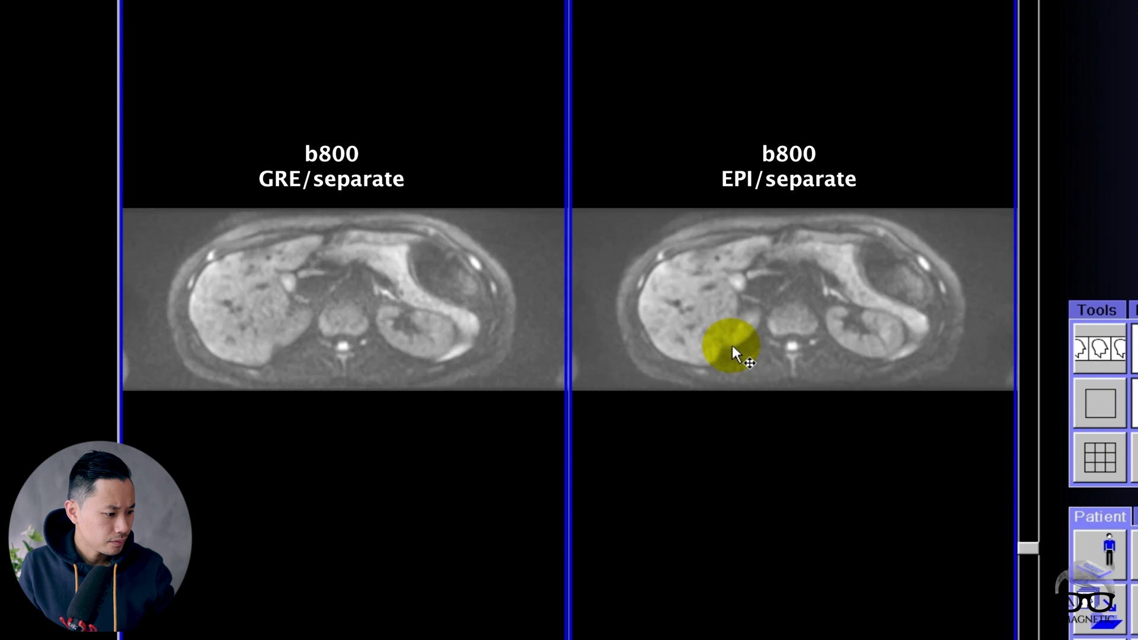